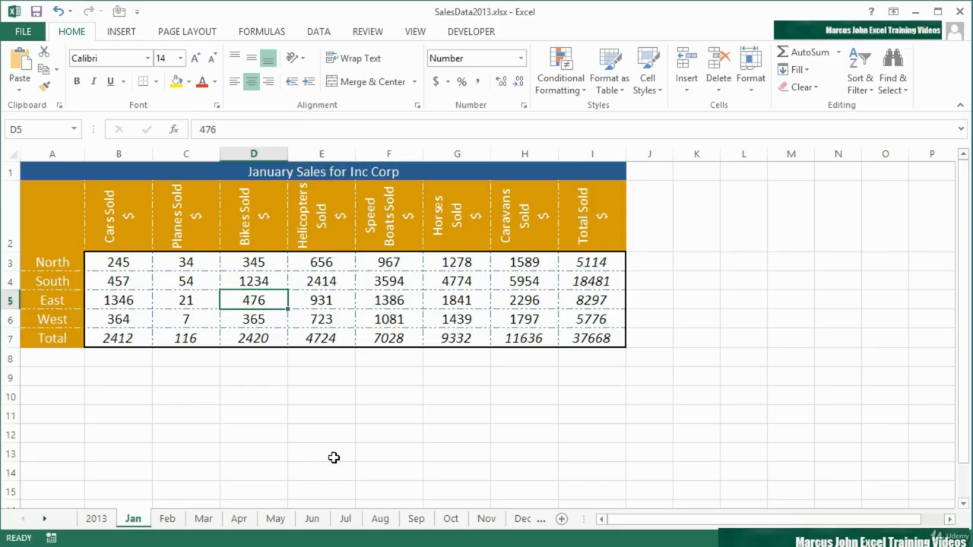
# Create a chart sheet from the whole May sales table, totals included, and compare it with the May sheet.
pyautogui.click(282, 523)
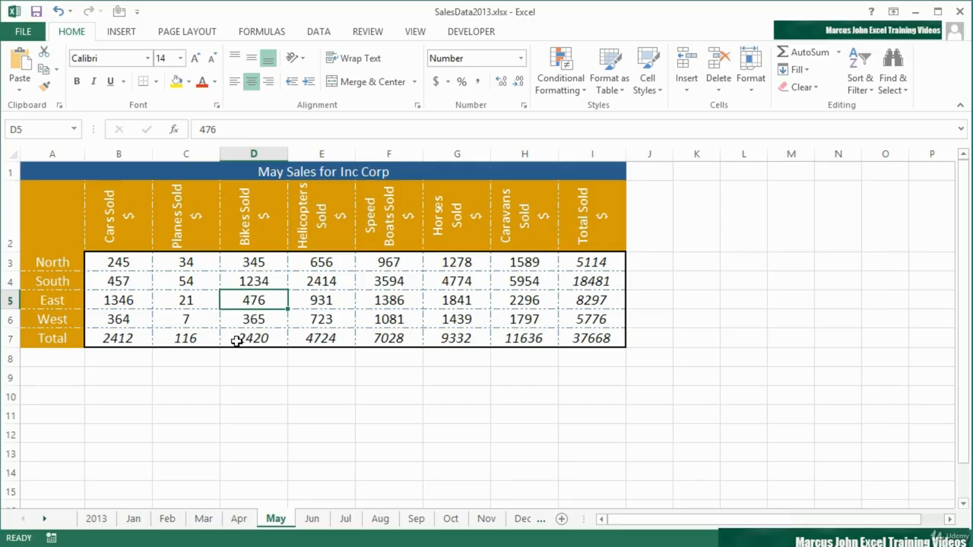
pyautogui.click(318, 303)
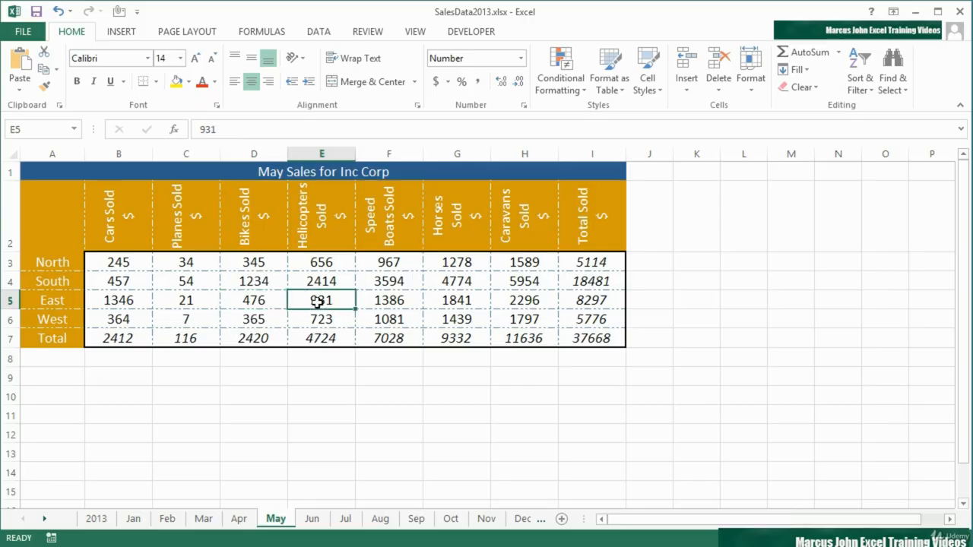
pyautogui.click(262, 276)
pyautogui.click(236, 257)
pyautogui.click(202, 262)
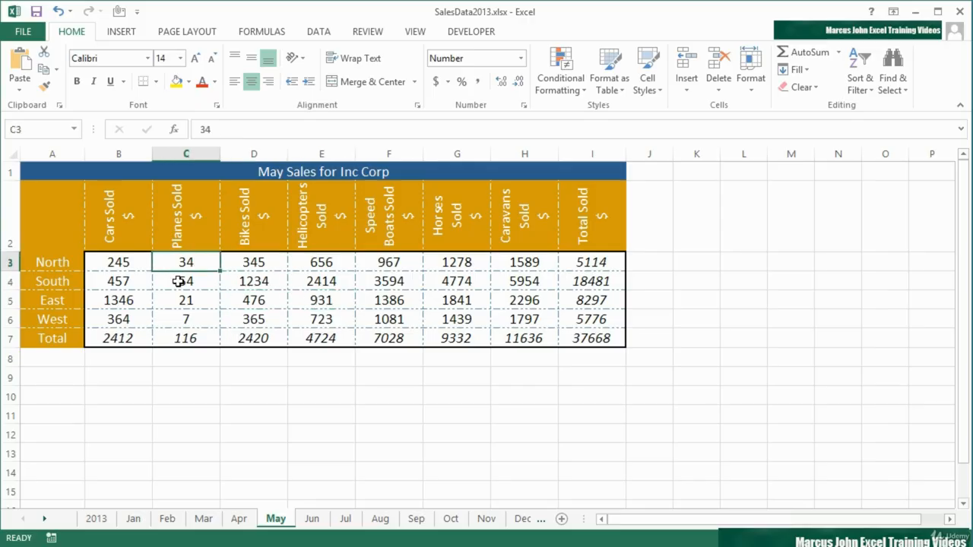
pyautogui.click(133, 267)
pyautogui.click(517, 320)
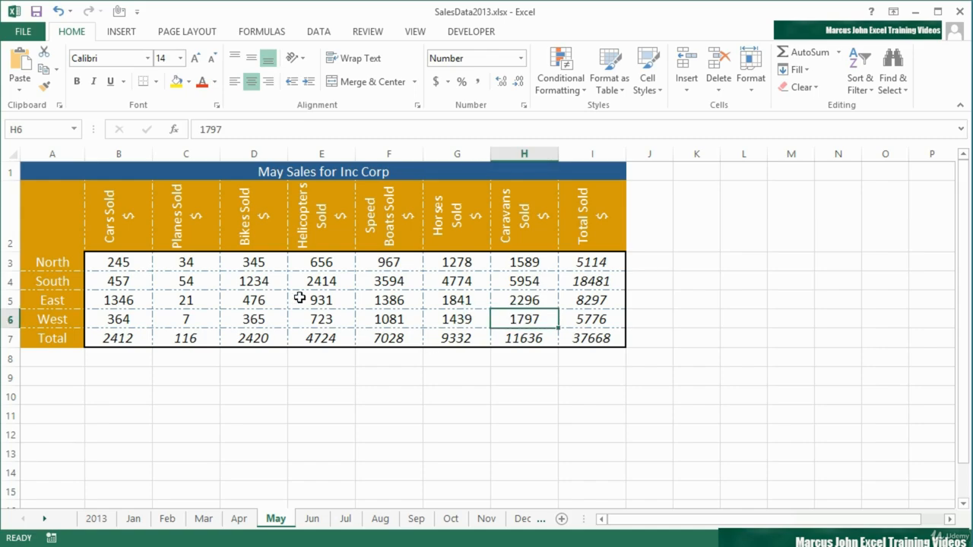
pyautogui.click(255, 287)
pyautogui.click(321, 303)
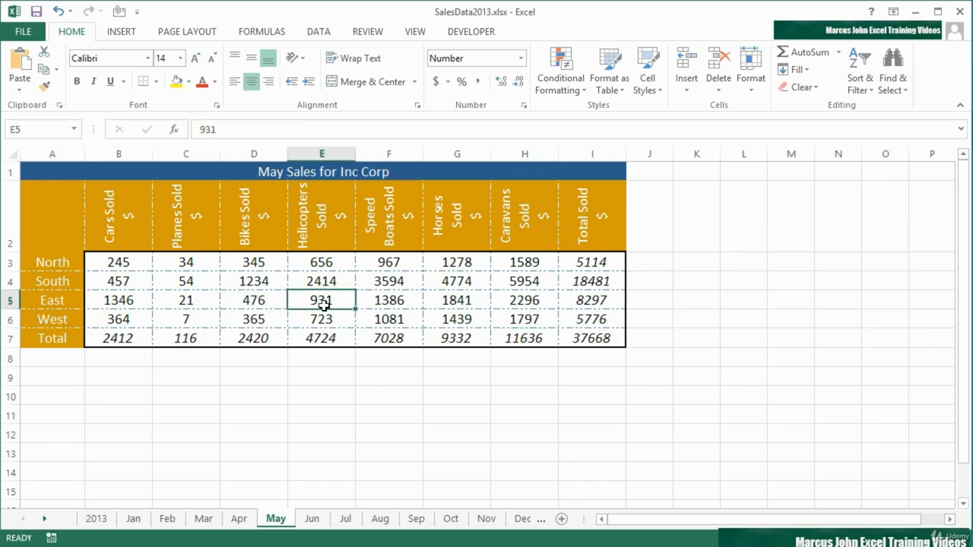
pyautogui.press('F11')
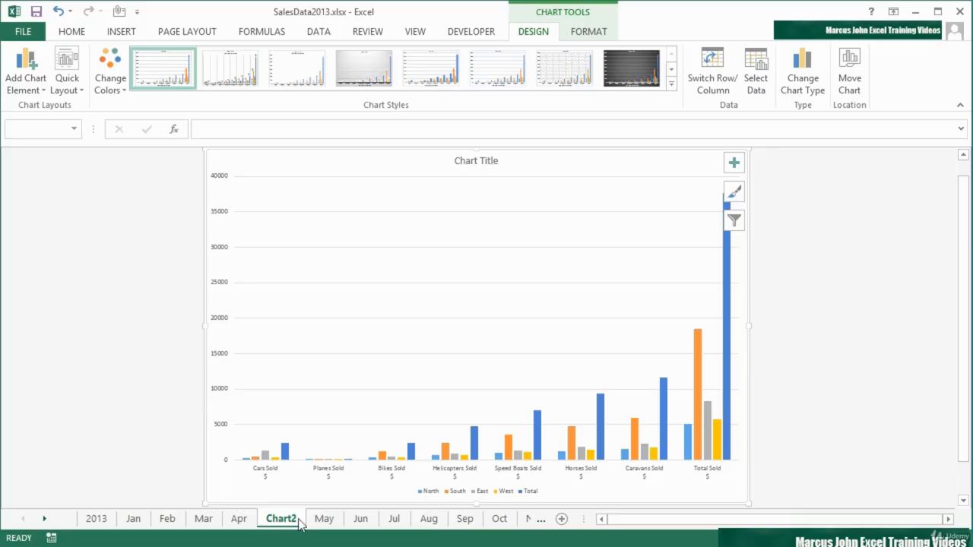
pyautogui.click(322, 520)
pyautogui.click(294, 523)
# Create a chart sheet from range A2:H6 of the May sheet, leaving out the total row and total column.
pyautogui.click(324, 519)
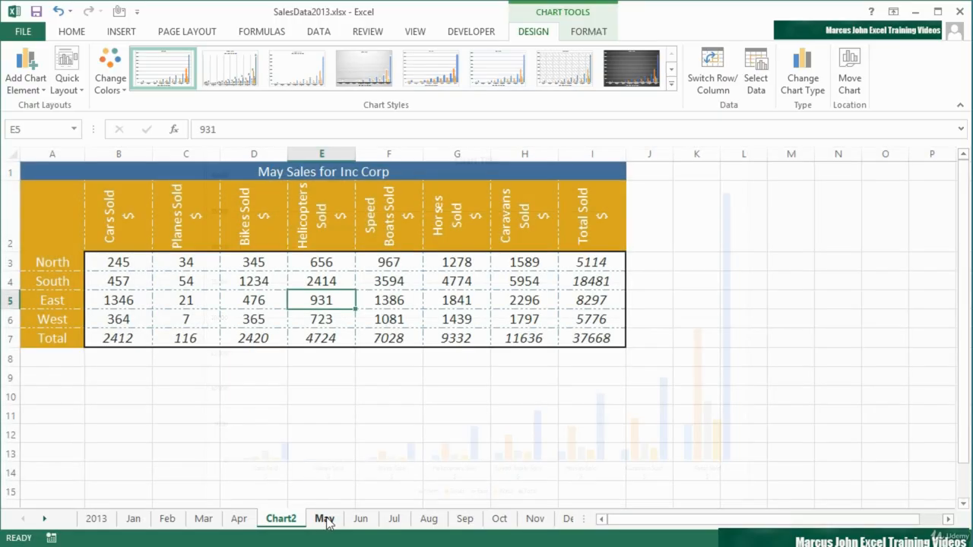
pyautogui.moveTo(63, 224); pyautogui.dragTo(507, 317)
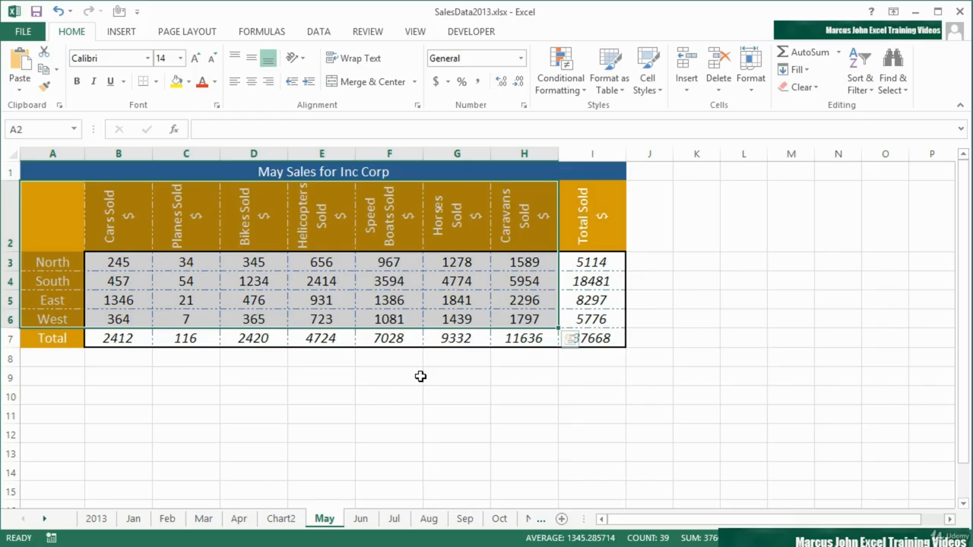
pyautogui.press('F11')
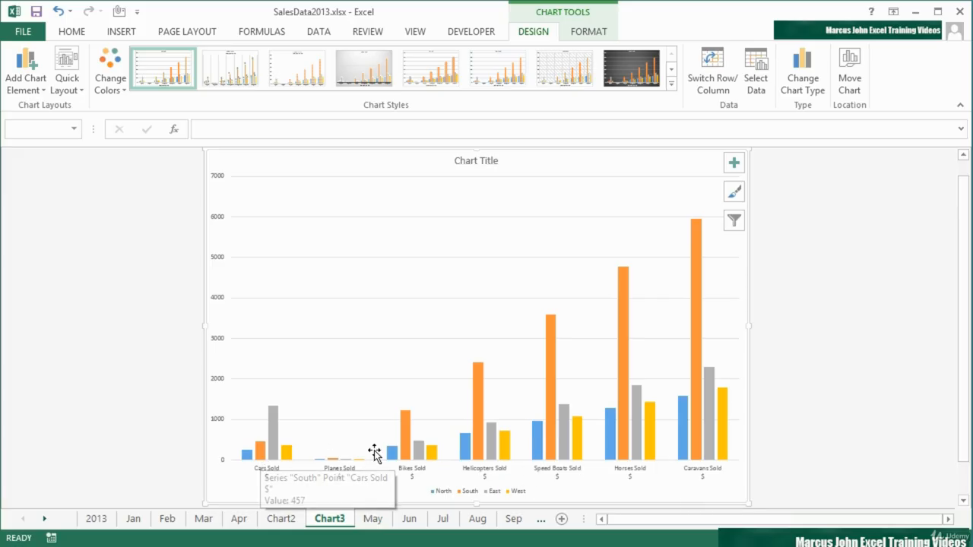
pyautogui.moveTo(403, 442)
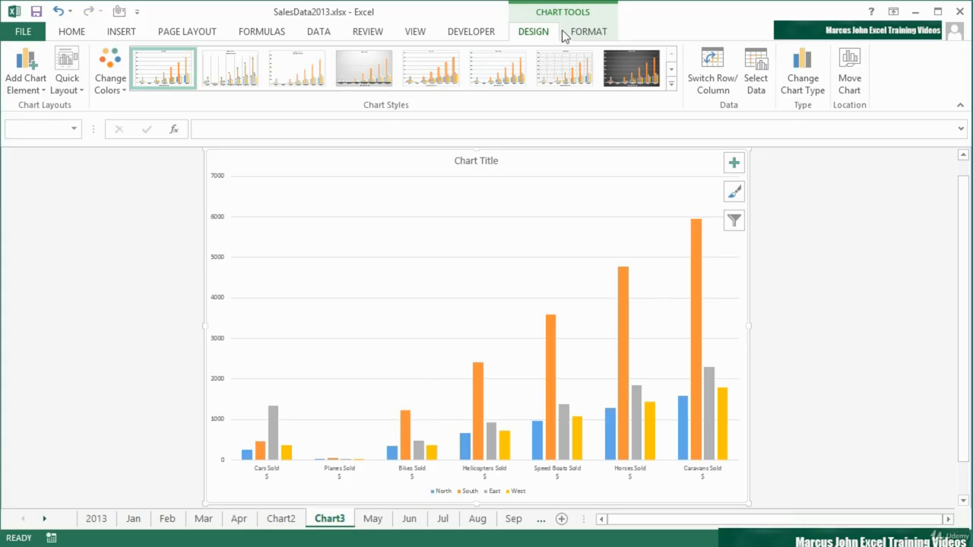
# Switch the rows and columns of the new May chart back and forth, ending with the regions along the horizontal axis.
pyautogui.click(712, 79)
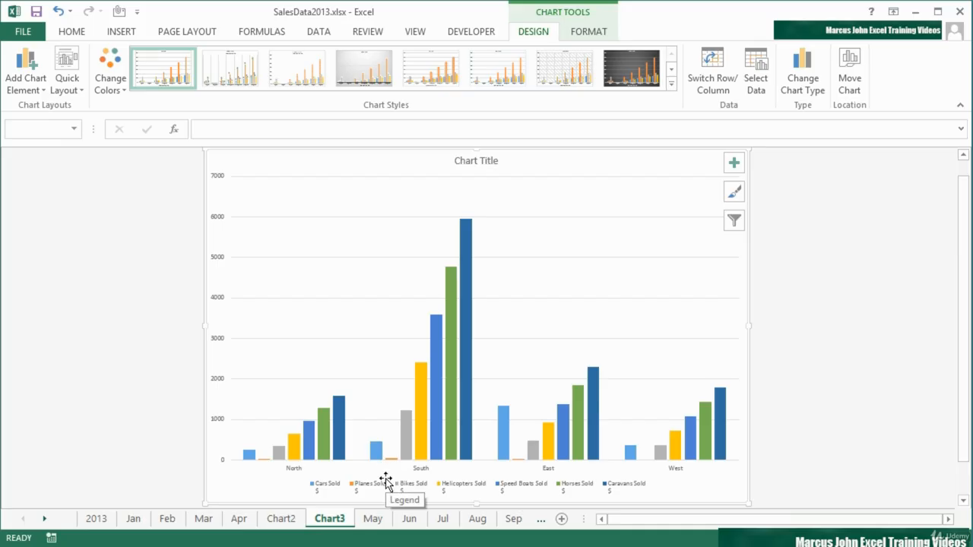
pyautogui.moveTo(458, 442)
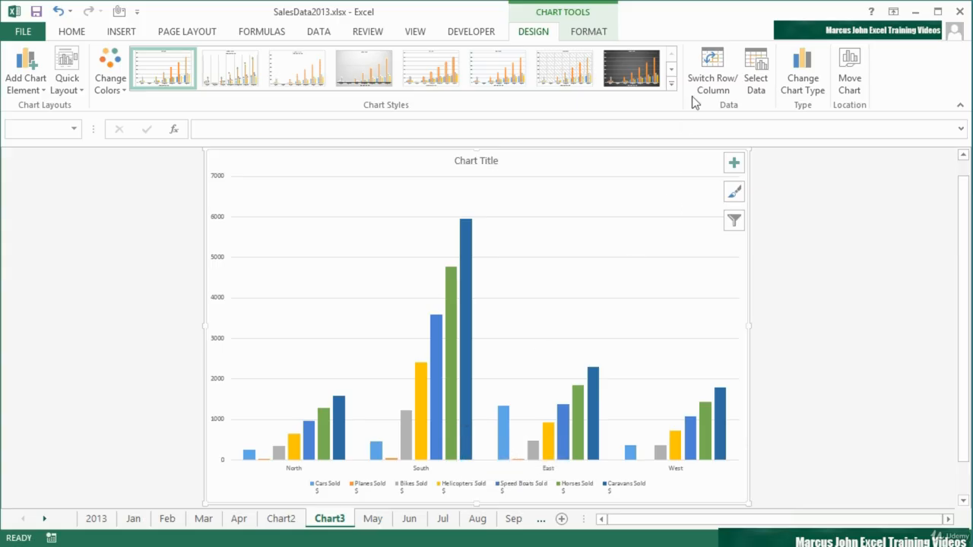
pyautogui.click(707, 77)
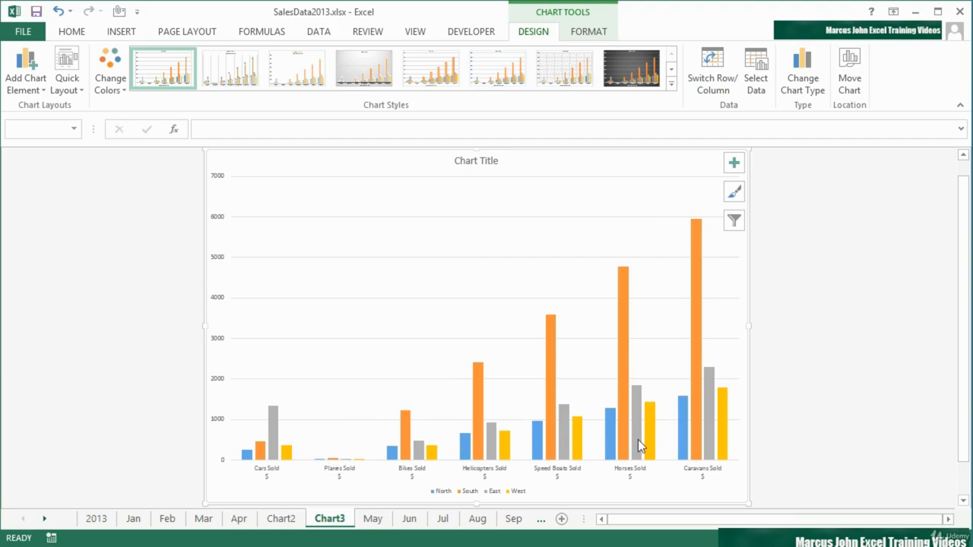
pyautogui.moveTo(625, 433)
pyautogui.moveTo(696, 345)
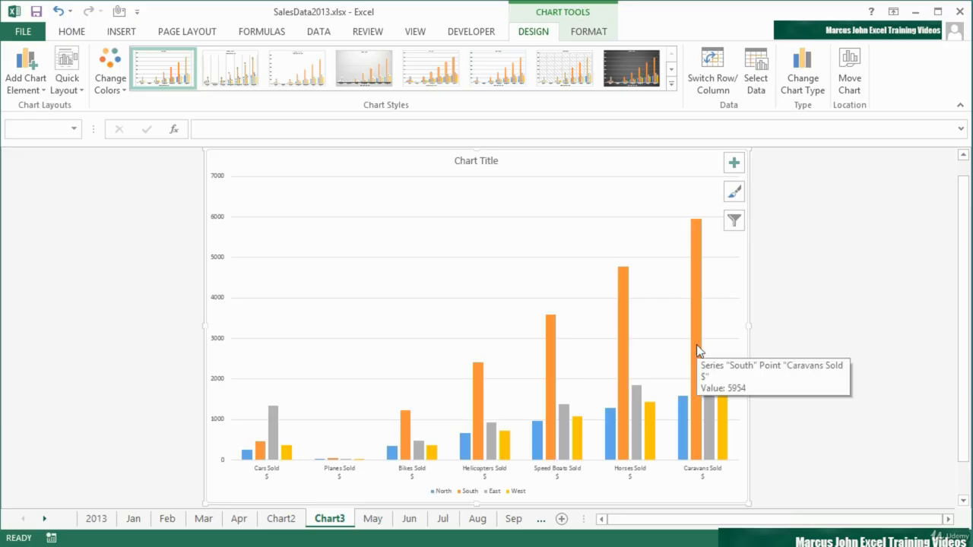
pyautogui.click(694, 85)
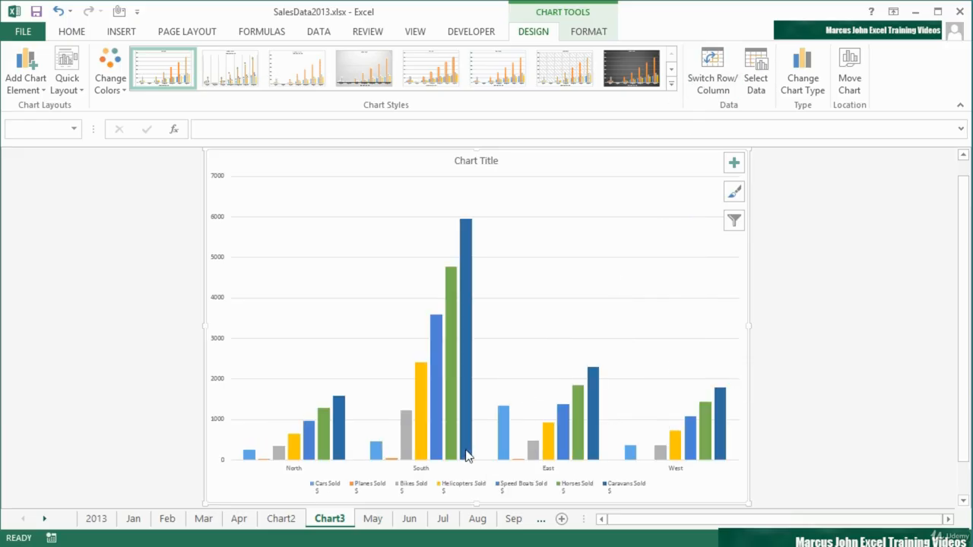
pyautogui.moveTo(470, 452)
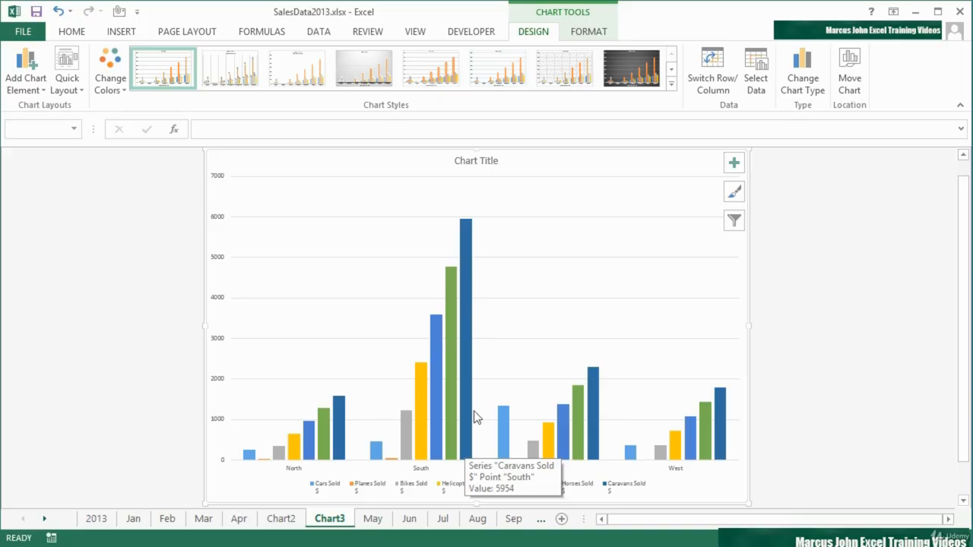
# Group the Jun, Jul and Aug sheets and select range A2:H6 on all of them at once.
pyautogui.click(378, 522)
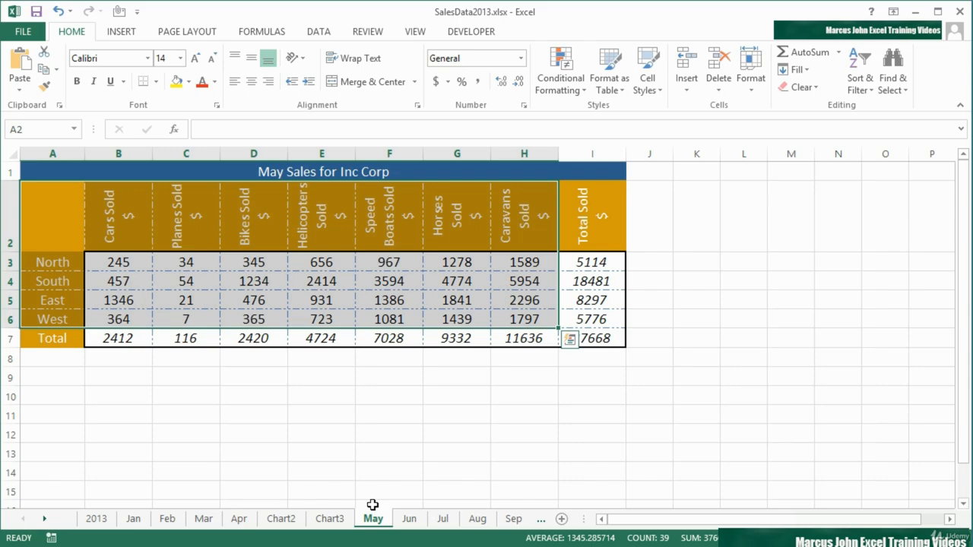
pyautogui.click(410, 519)
pyautogui.keyDown('shift'); pyautogui.click(477, 520); pyautogui.keyUp('shift')
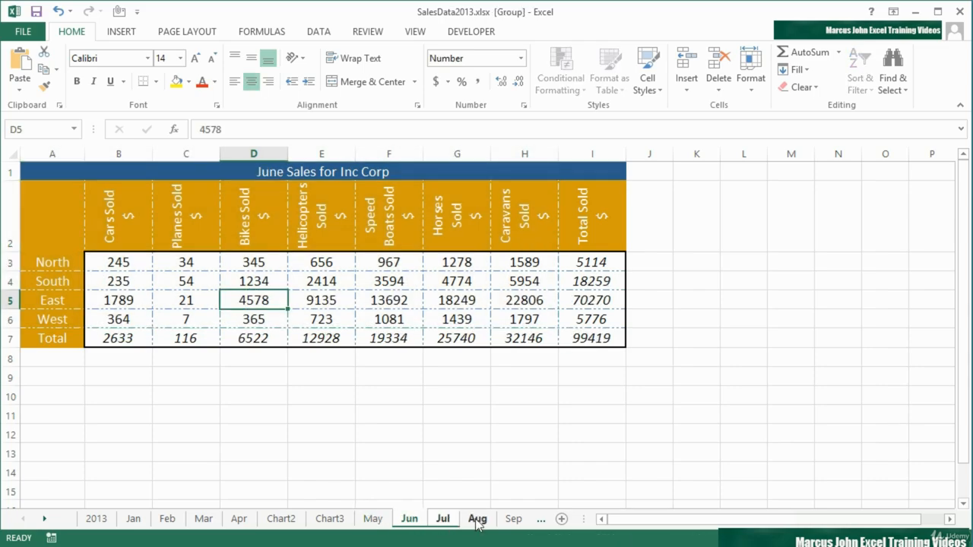
pyautogui.click(70, 227)
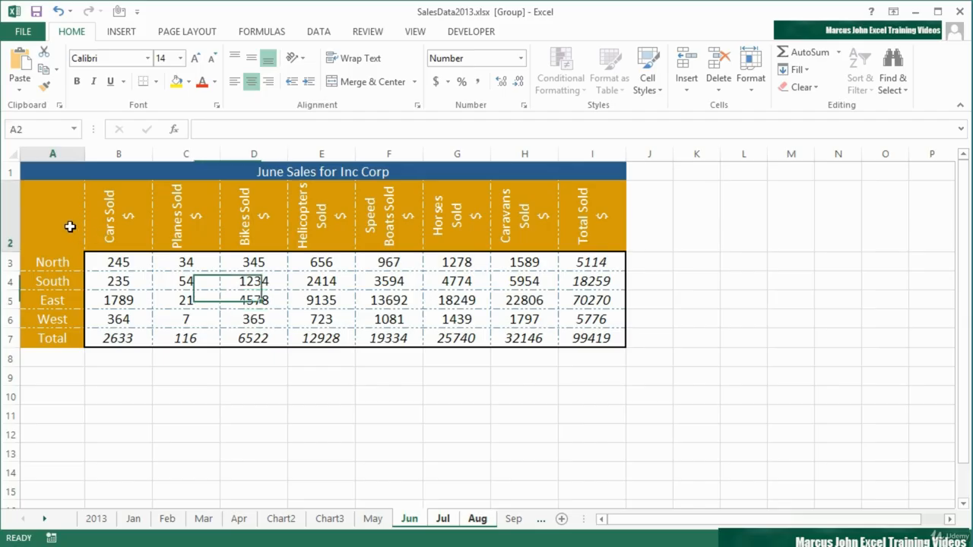
pyautogui.moveTo(70, 227); pyautogui.dragTo(547, 318)
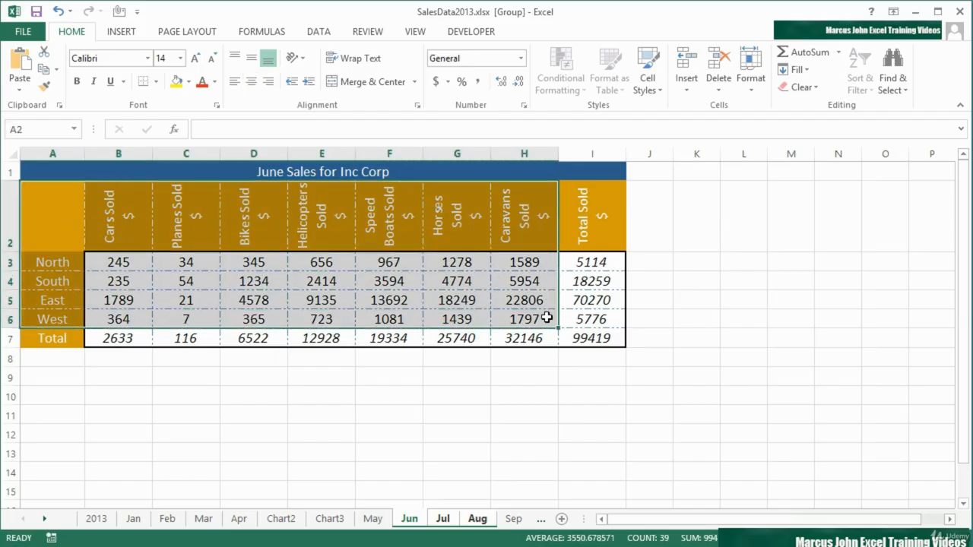
# Try to create a chart sheet from the grouped Jun to Aug sheets, and ungroup the sheets.
pyautogui.press('F11')
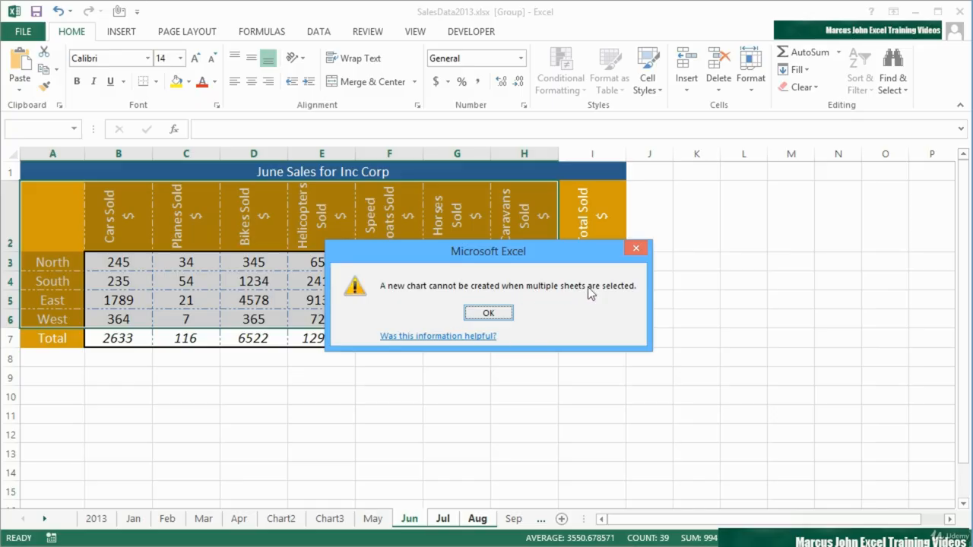
pyautogui.click(505, 312)
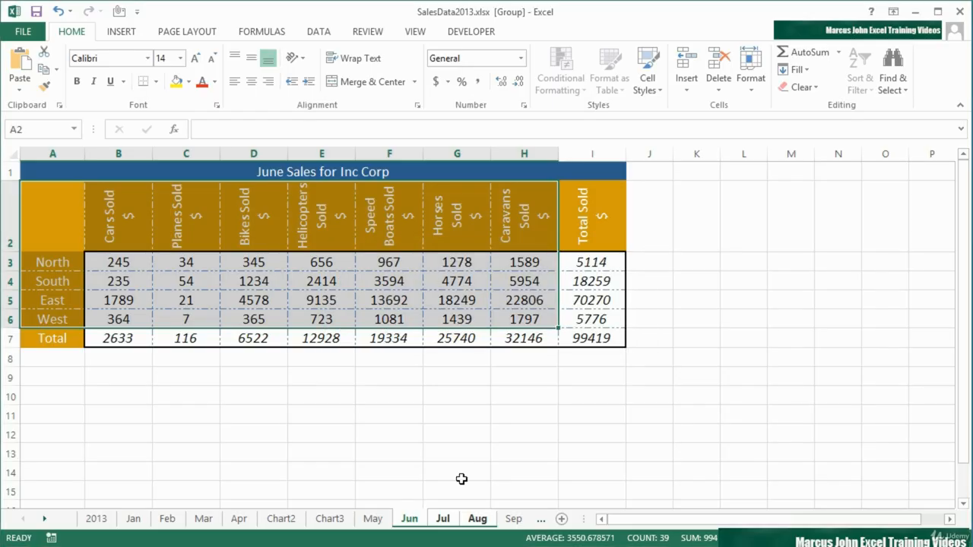
pyautogui.click(384, 522)
# Check the selected range on the Jun, Jul and Aug sheets, create a chart sheet from the Aug range, and return to Jul.
pyautogui.click(413, 523)
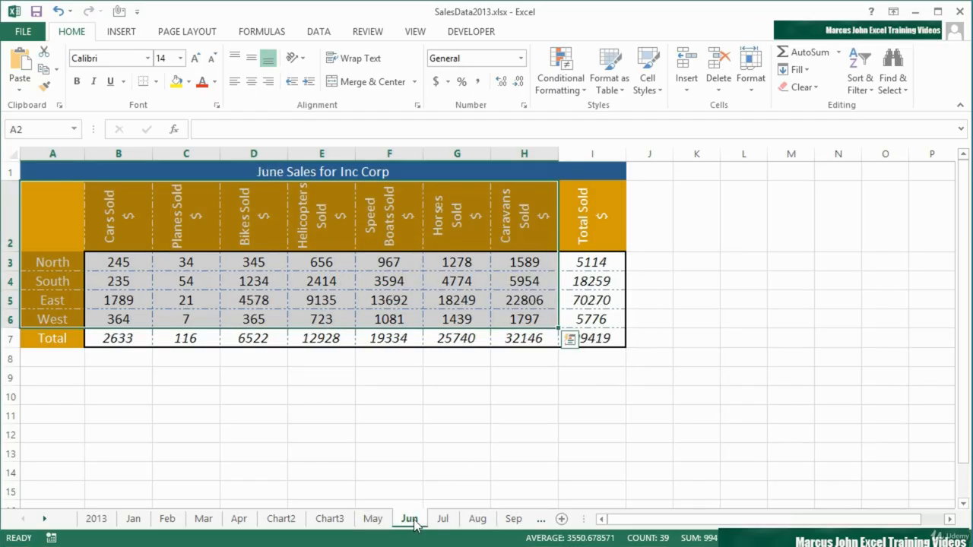
pyautogui.click(442, 521)
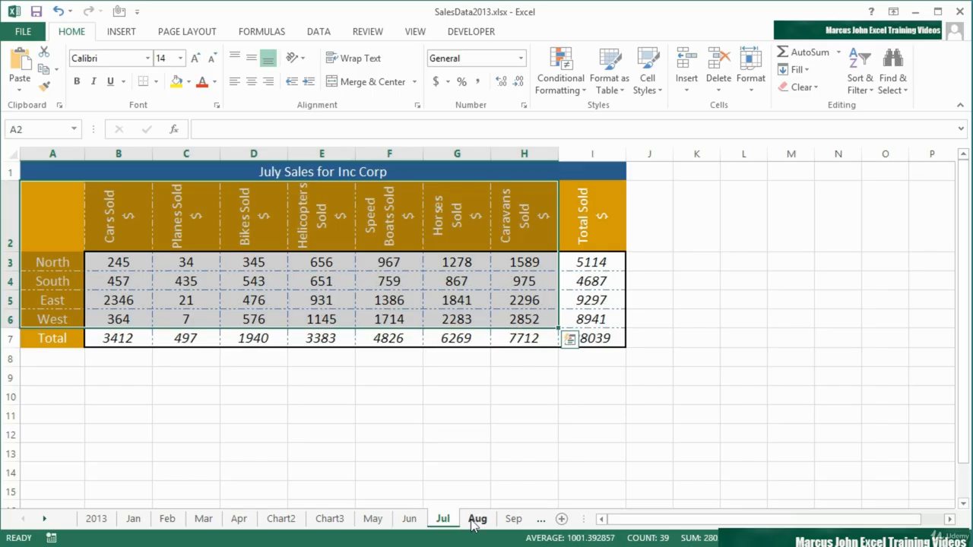
pyautogui.click(476, 522)
pyautogui.click(447, 521)
pyautogui.click(410, 521)
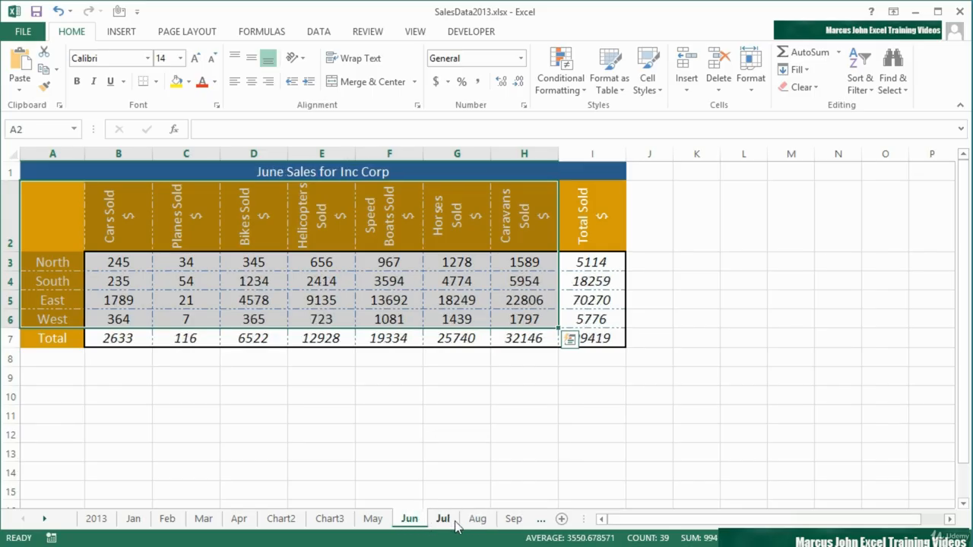
pyautogui.click(444, 523)
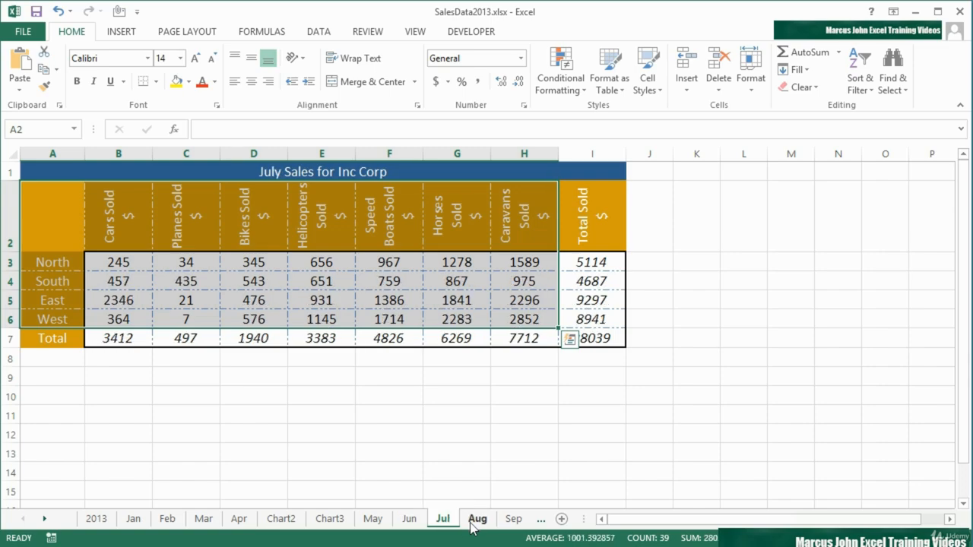
pyautogui.click(474, 523)
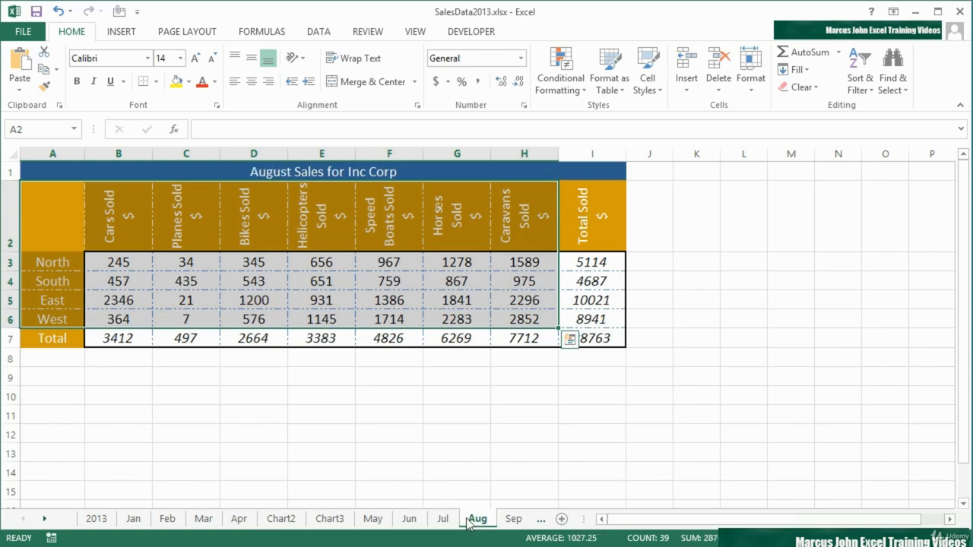
pyautogui.press('F11')
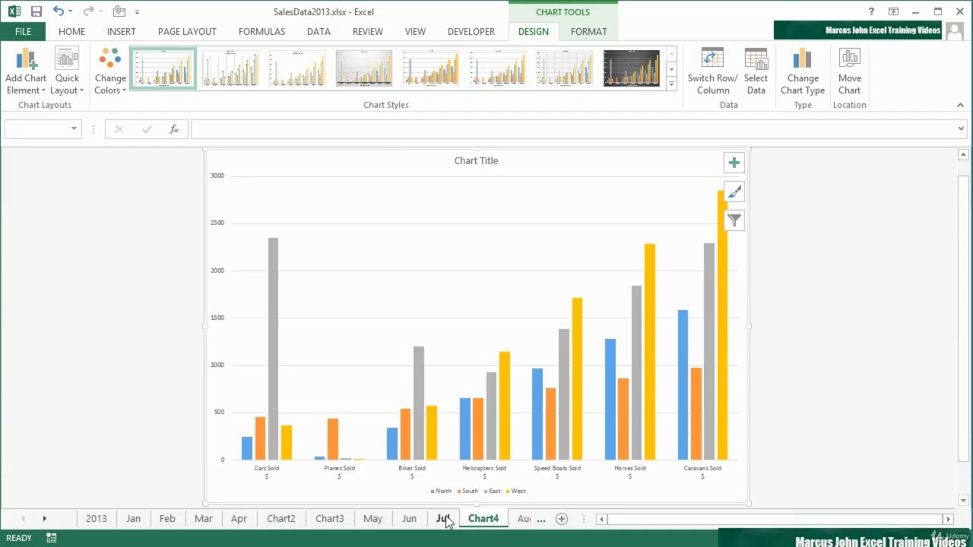
pyautogui.click(443, 521)
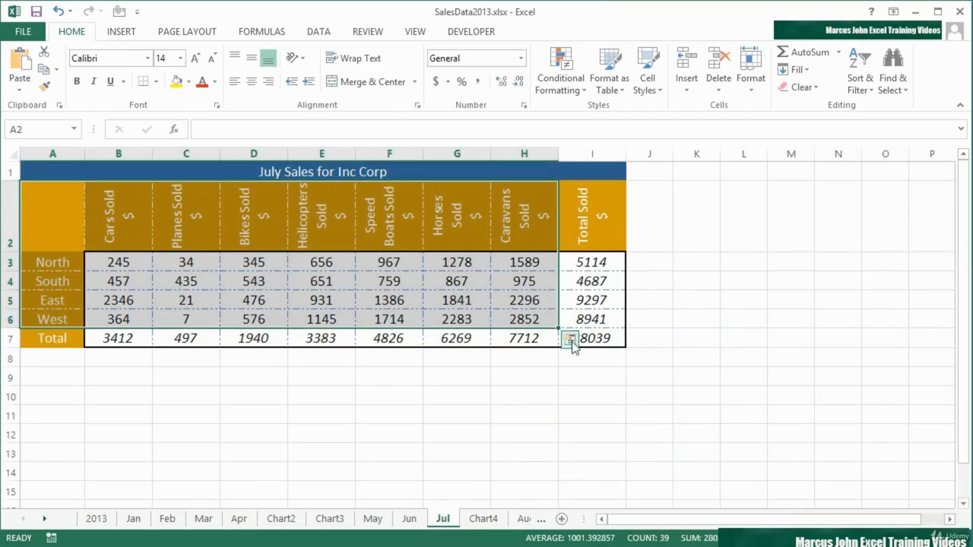
# Insert a recommended Clustered Bar chart of the selected July data on the sheet, and undo it.
pyautogui.click(571, 342)
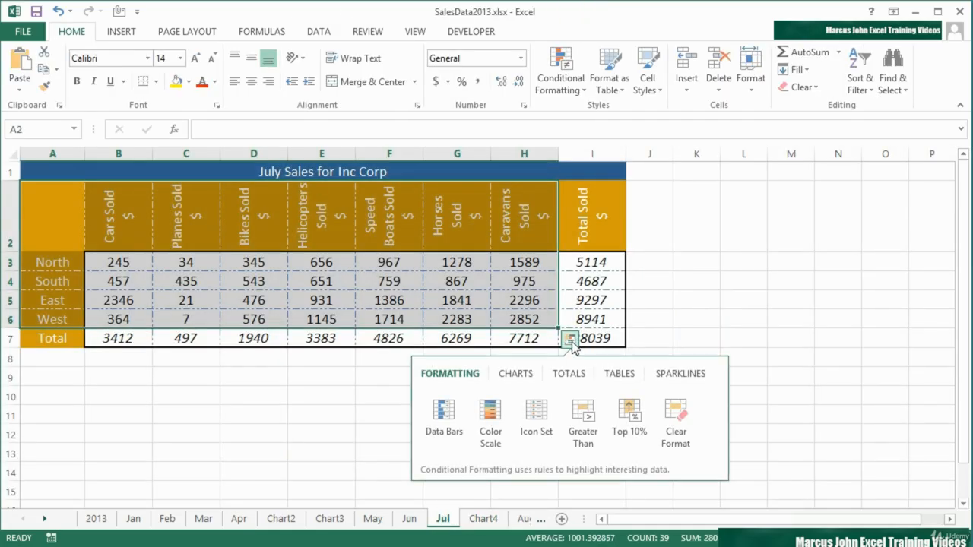
pyautogui.click(516, 376)
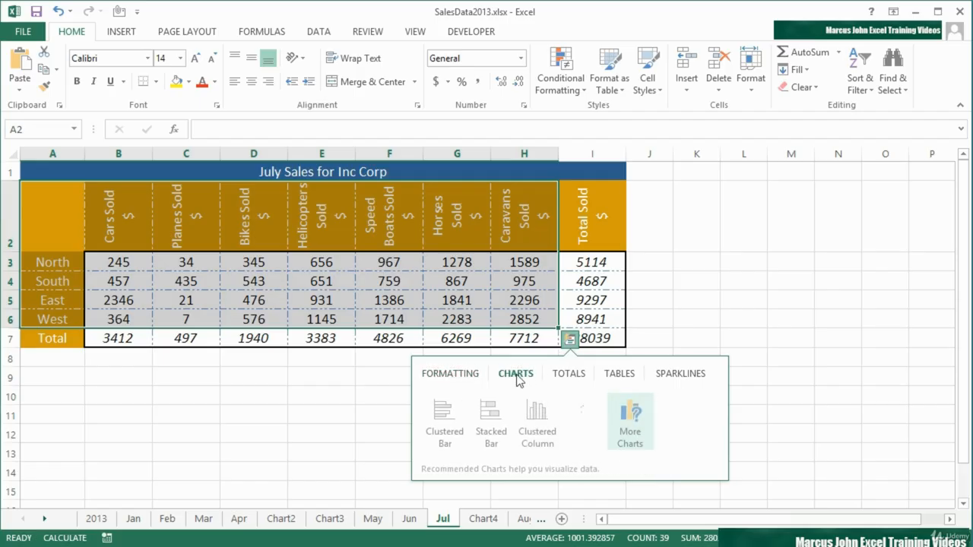
pyautogui.click(443, 435)
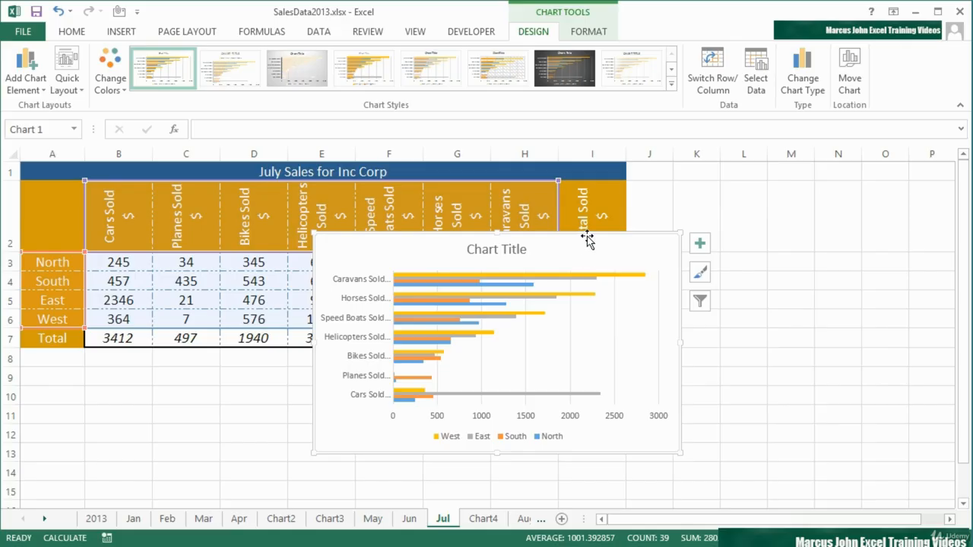
pyautogui.hotkey('ctrl', 'z')
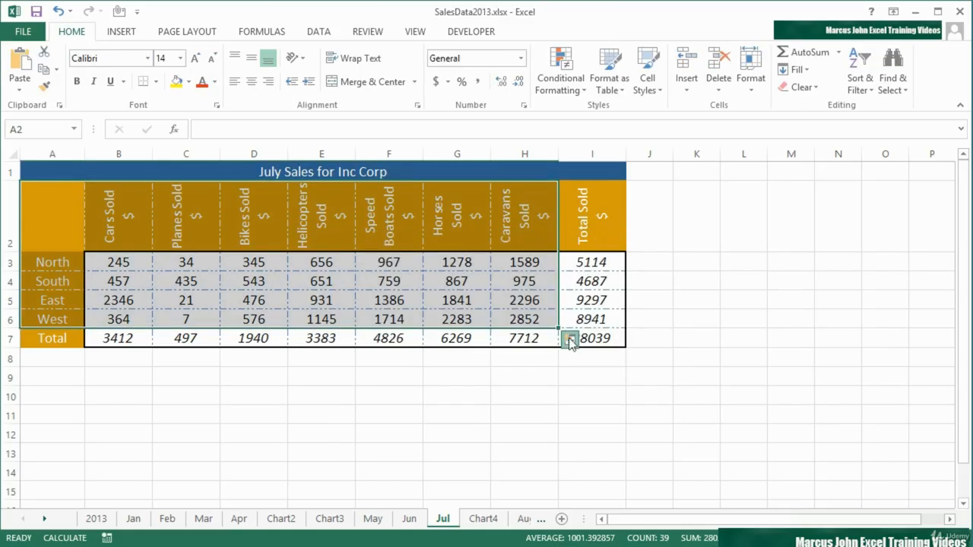
# Try a recommended Stacked Column chart of the July data with its rows and columns switched, and delete it.
pyautogui.click(570, 339)
pyautogui.click(520, 374)
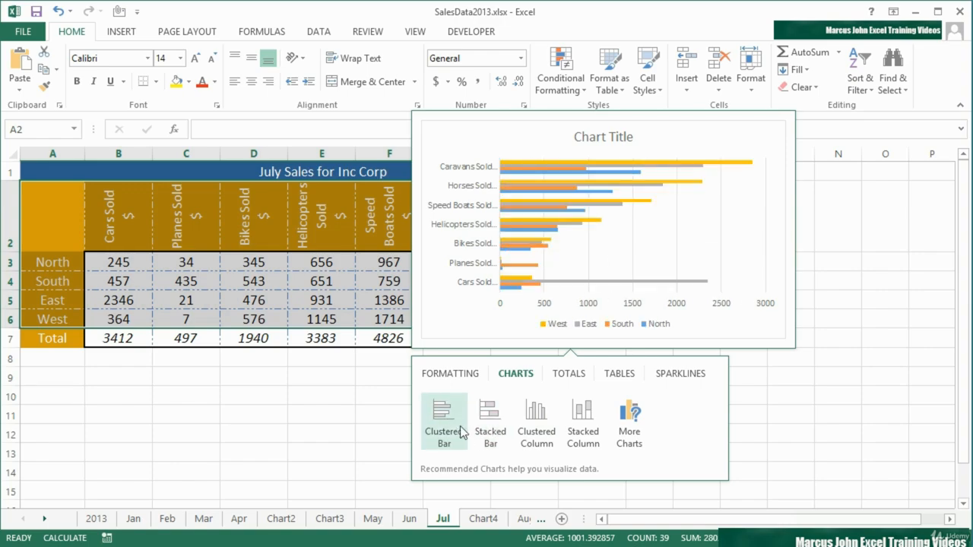
pyautogui.click(579, 427)
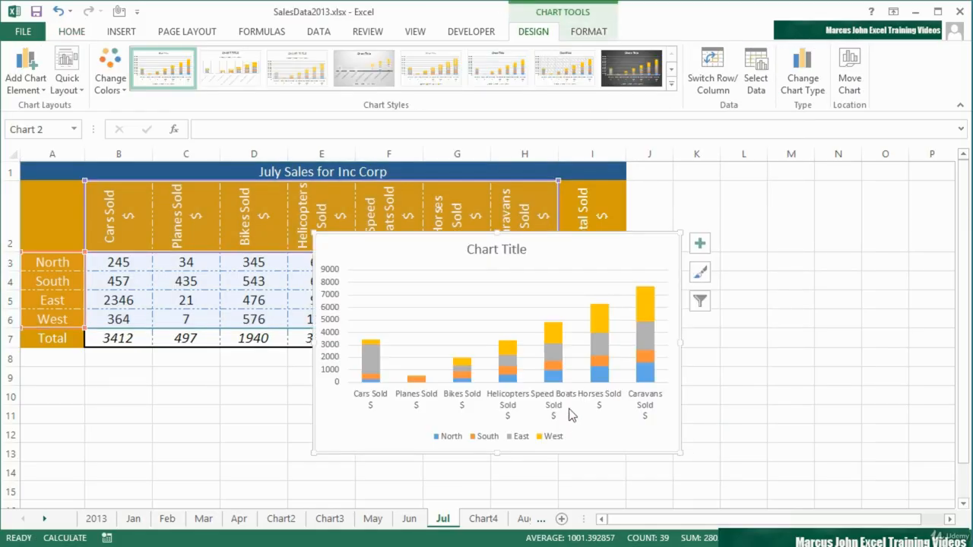
pyautogui.click(713, 74)
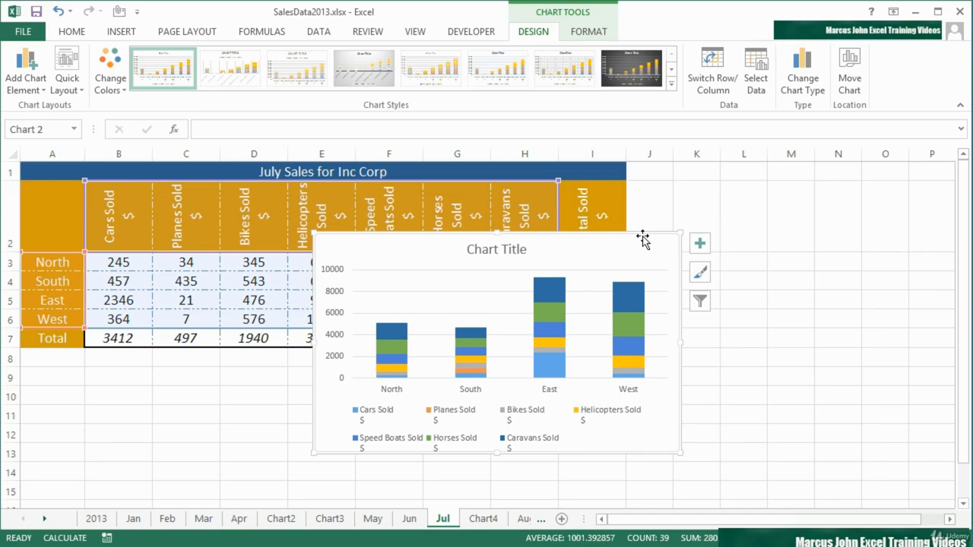
pyautogui.press('Delete')
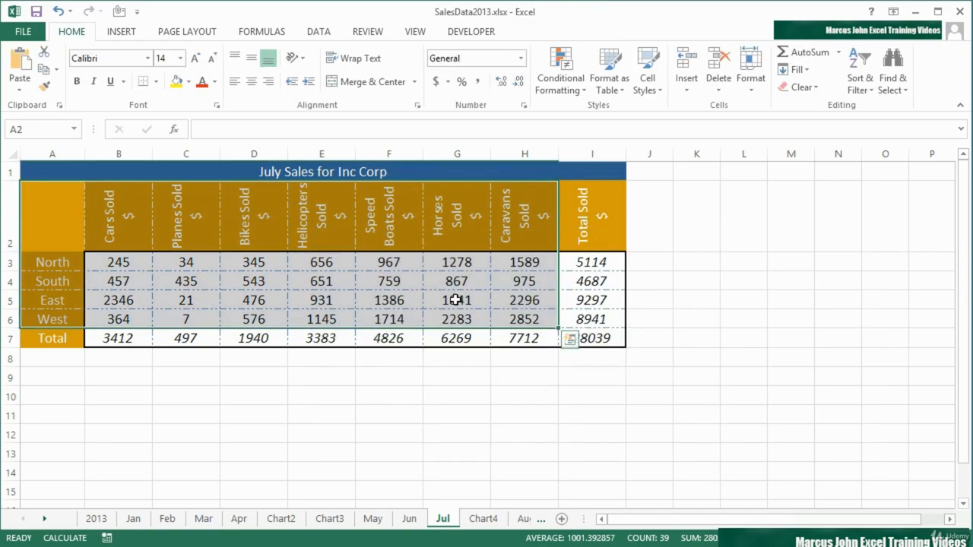
# Insert a recommended Stacked Column chart of range A2:H6 on the Jul sheet using Quick Analysis.
pyautogui.click(570, 343)
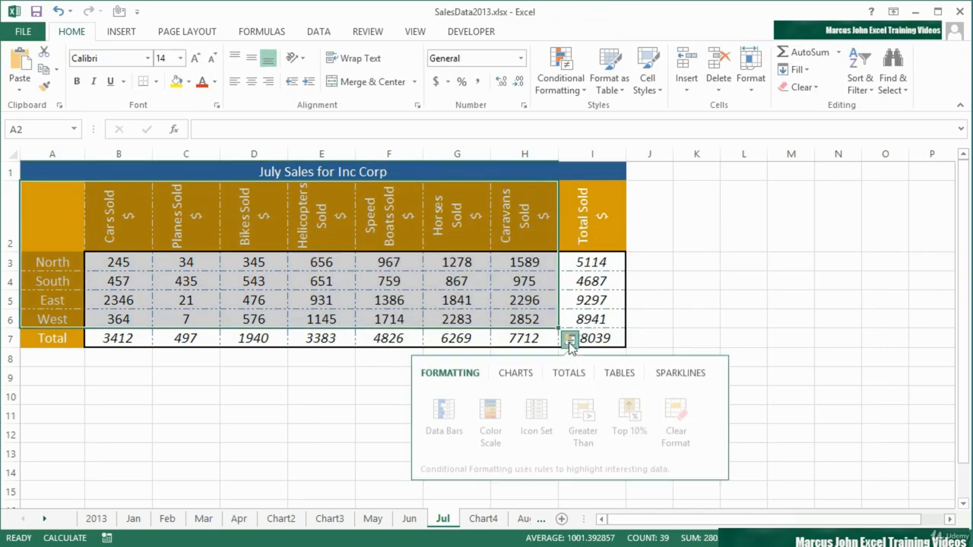
pyautogui.click(526, 378)
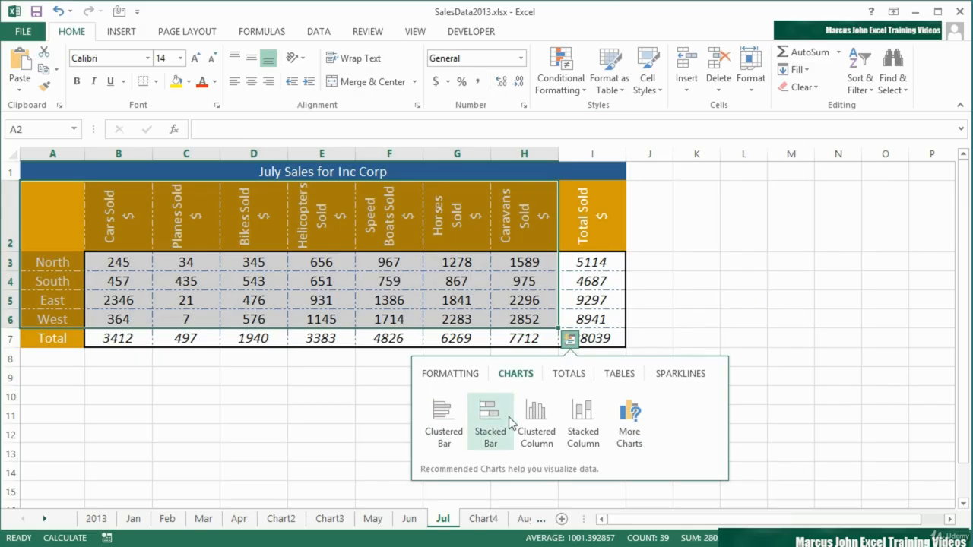
pyautogui.click(578, 423)
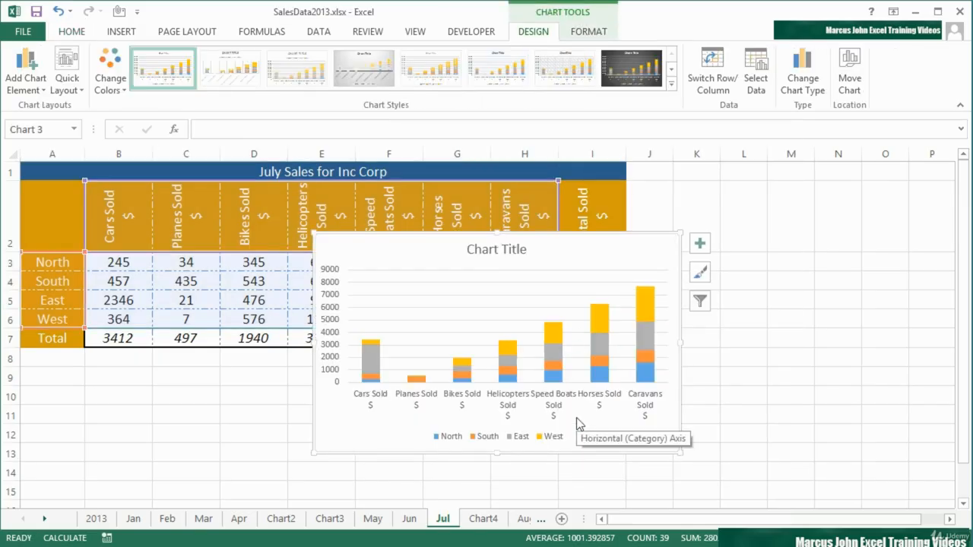